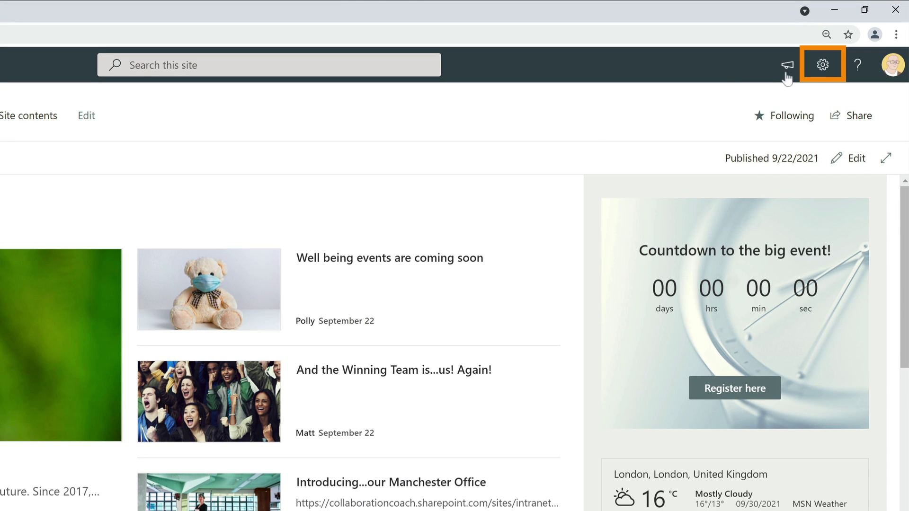
- Open the Site Pages library from the site contents
left_click(822, 69)
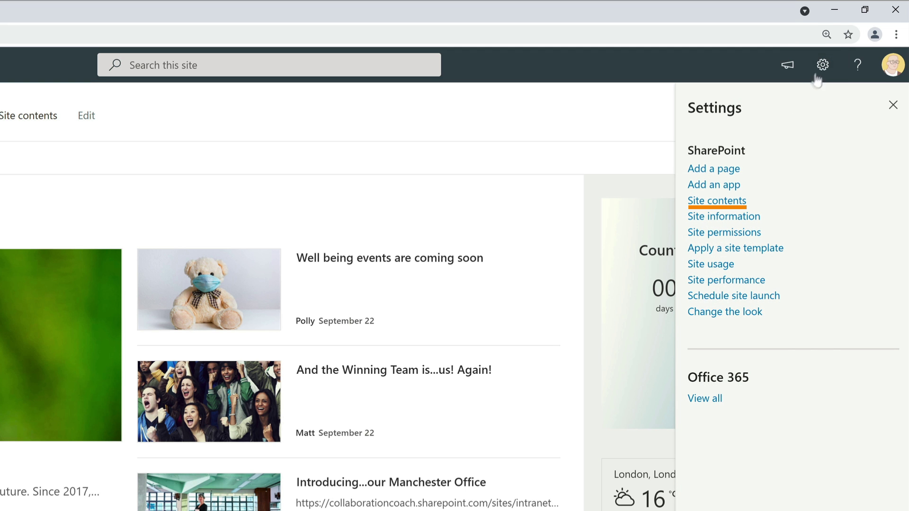
left_click(726, 203)
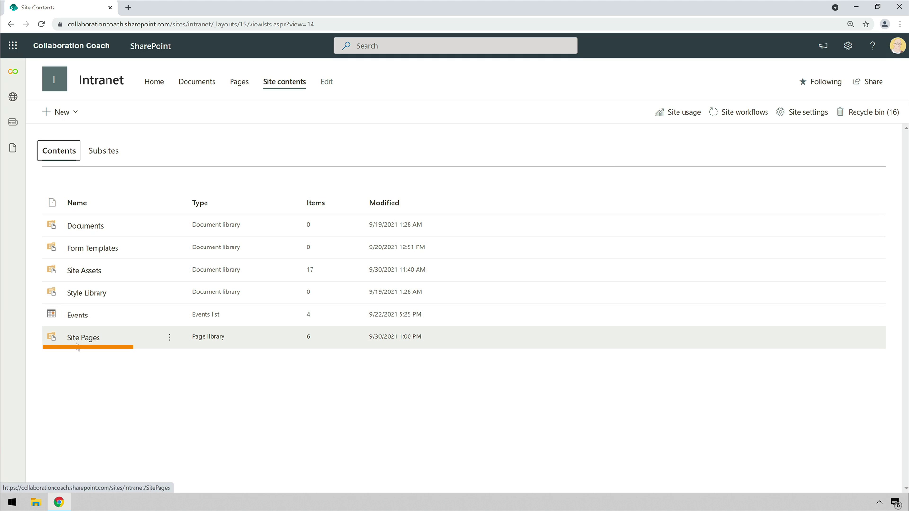
left_click(77, 339)
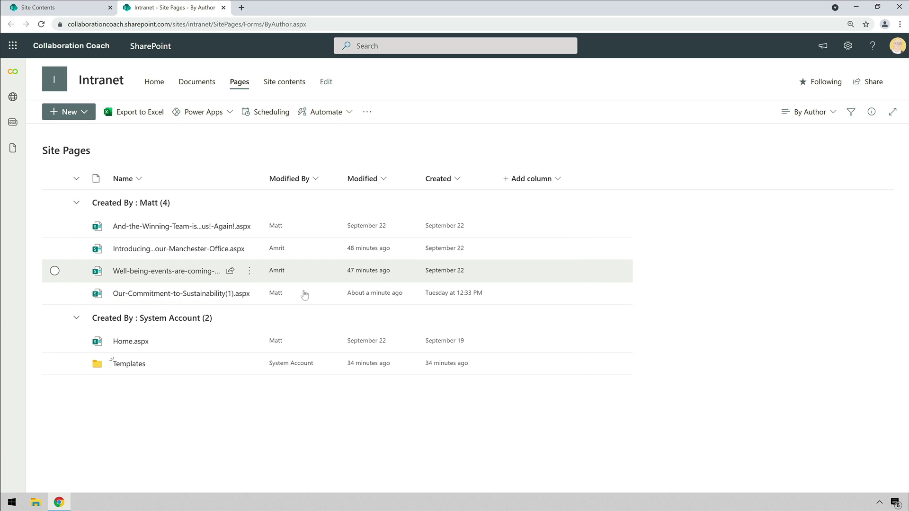
mouse_move(303, 294)
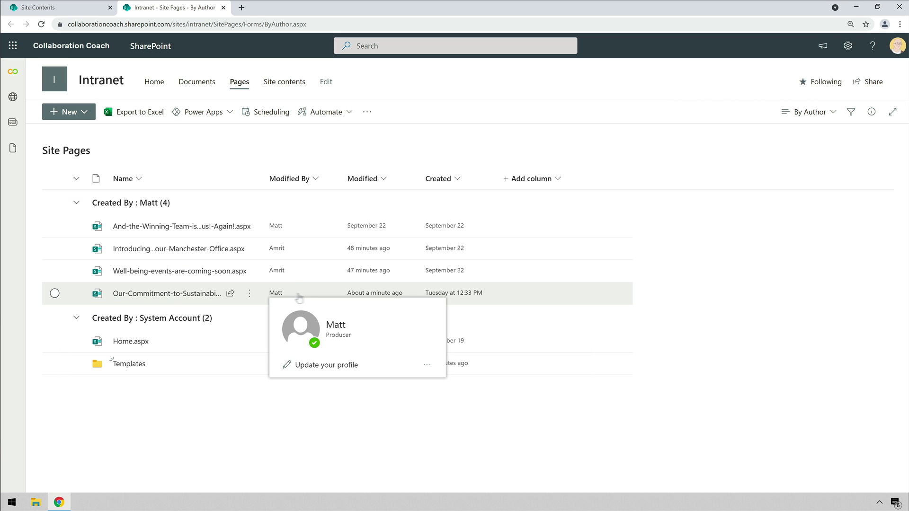
mouse_move(203, 294)
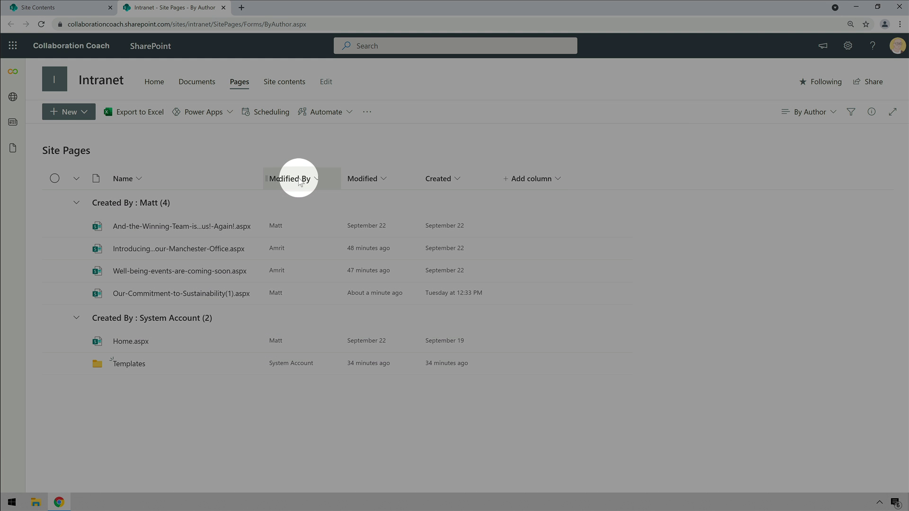
left_click(293, 178)
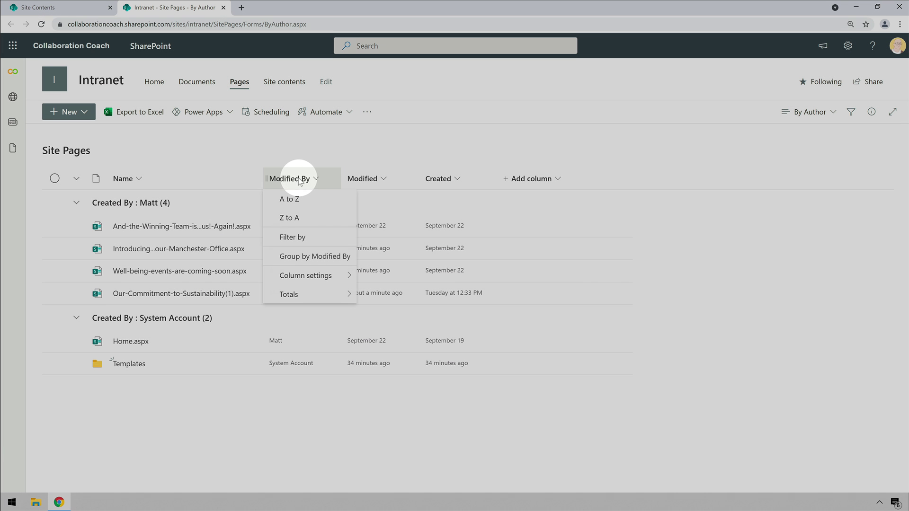
left_click(294, 242)
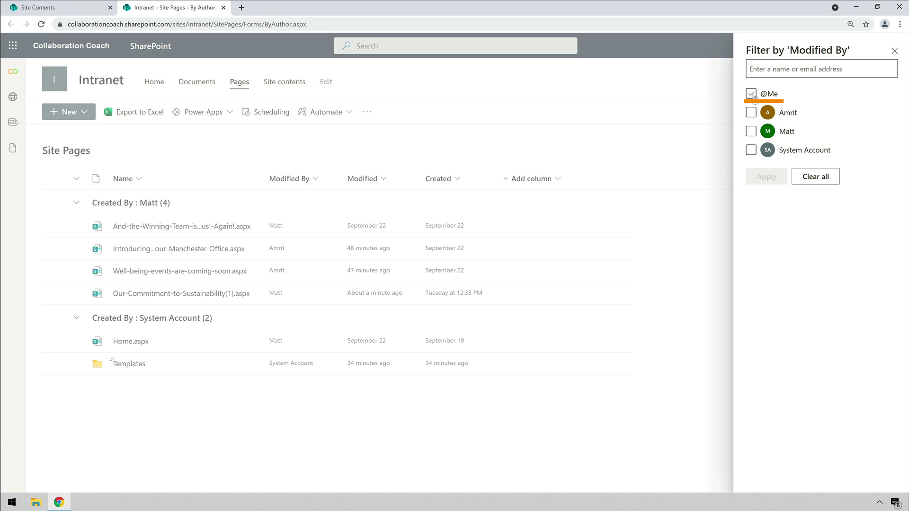
left_click(751, 94)
left_click(767, 176)
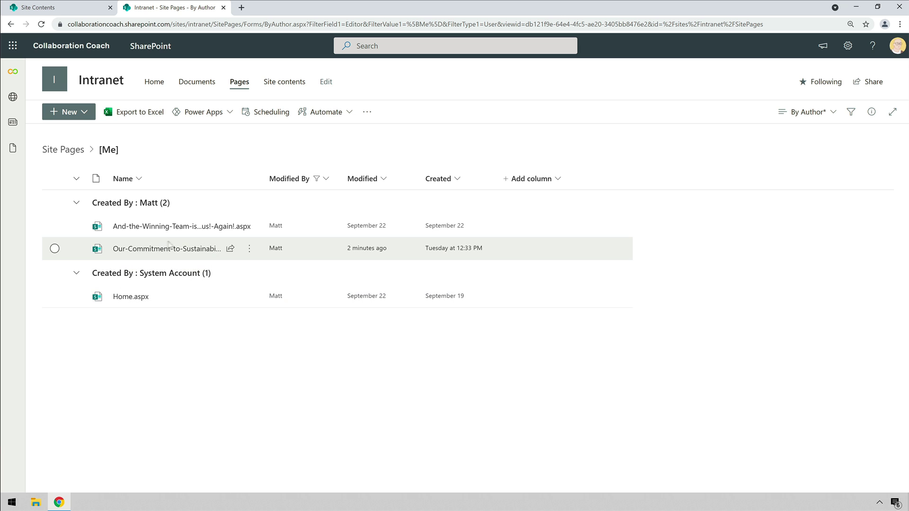
- Open the Our Commitment to Sustainability page for editing and set its text section's layout to One-third right
left_click(194, 249)
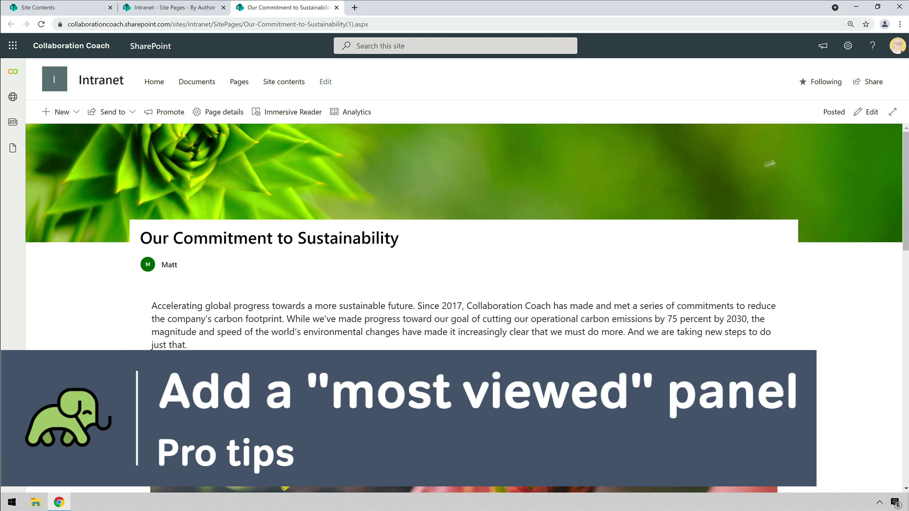
left_click(869, 114)
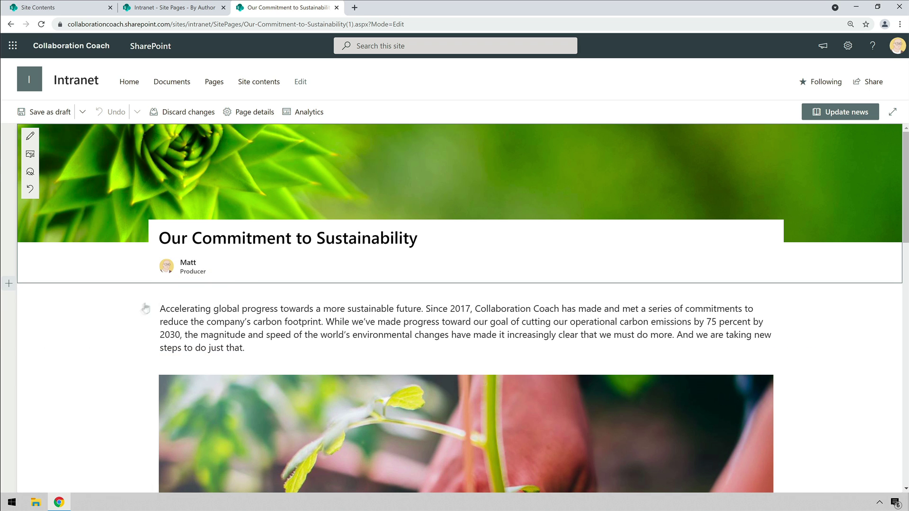
left_click(119, 331)
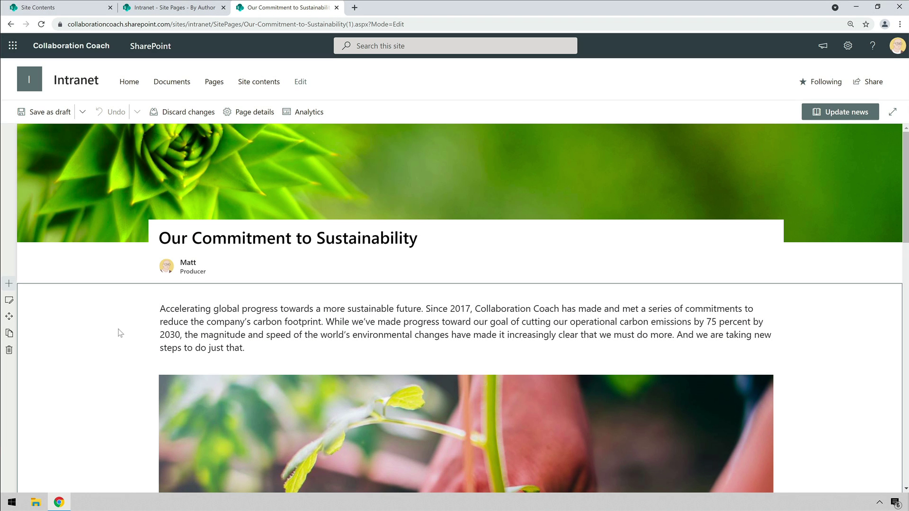
left_click(9, 301)
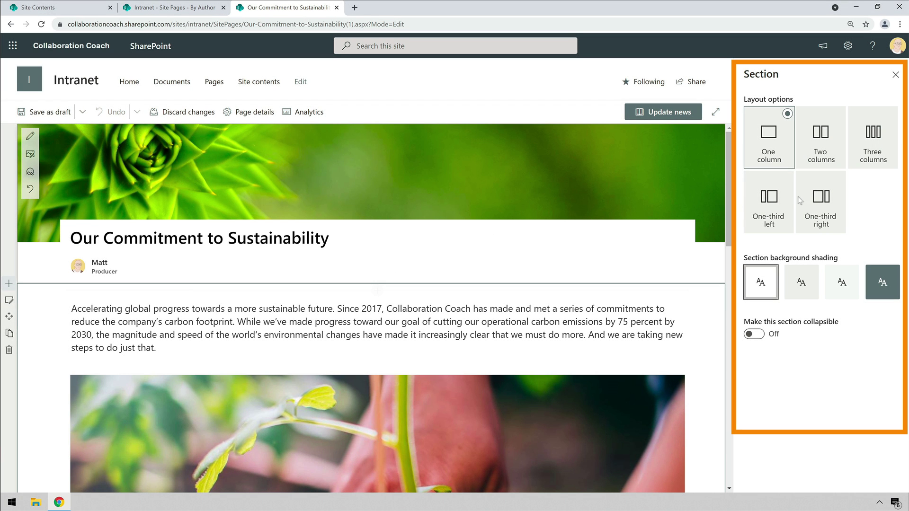
left_click(837, 202)
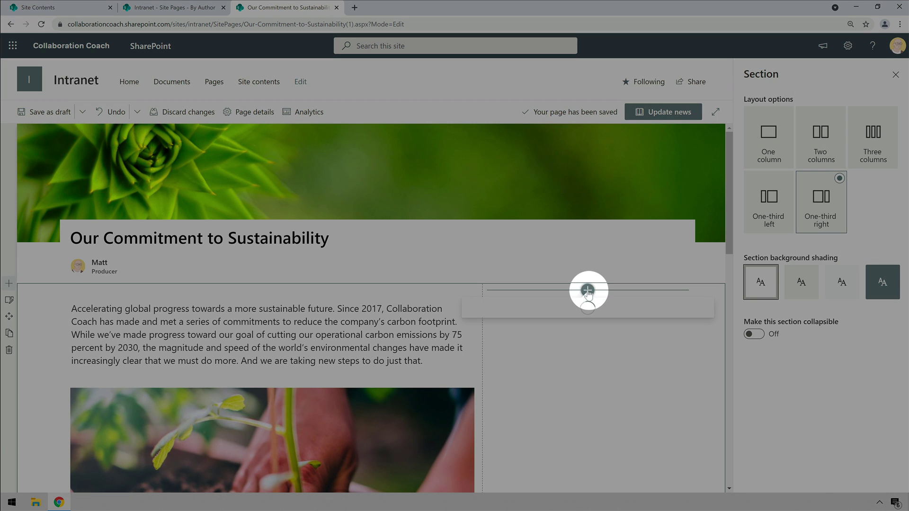
- Add a Highlighted content web part to the section's narrow column and set its content type to News
left_click(587, 291)
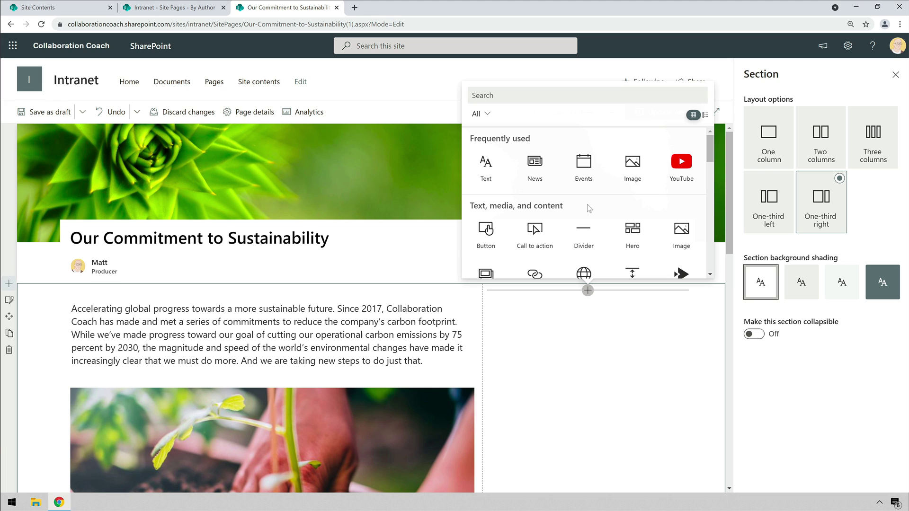
type("high")
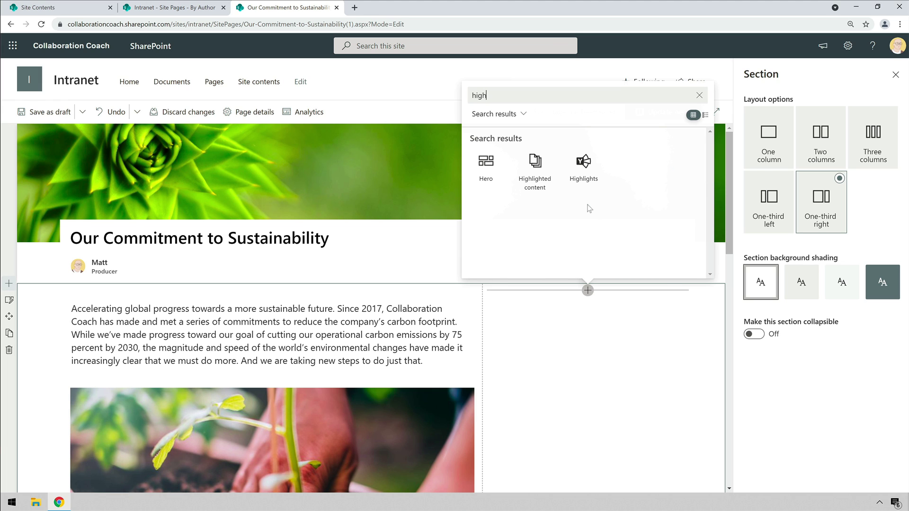
left_click(547, 165)
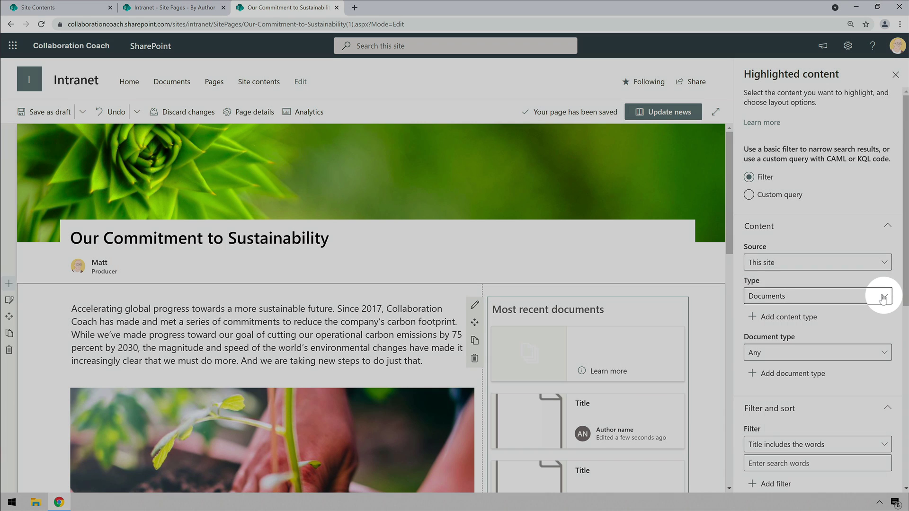
left_click(882, 297)
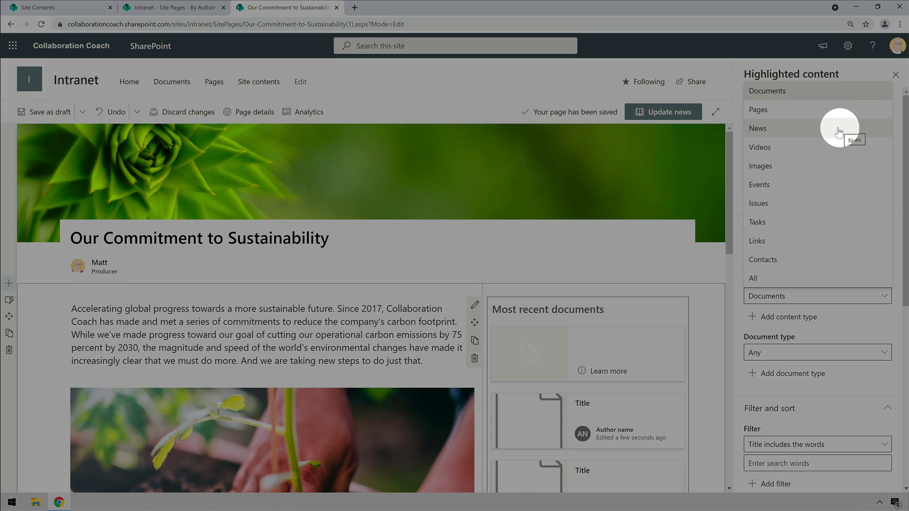
left_click(838, 131)
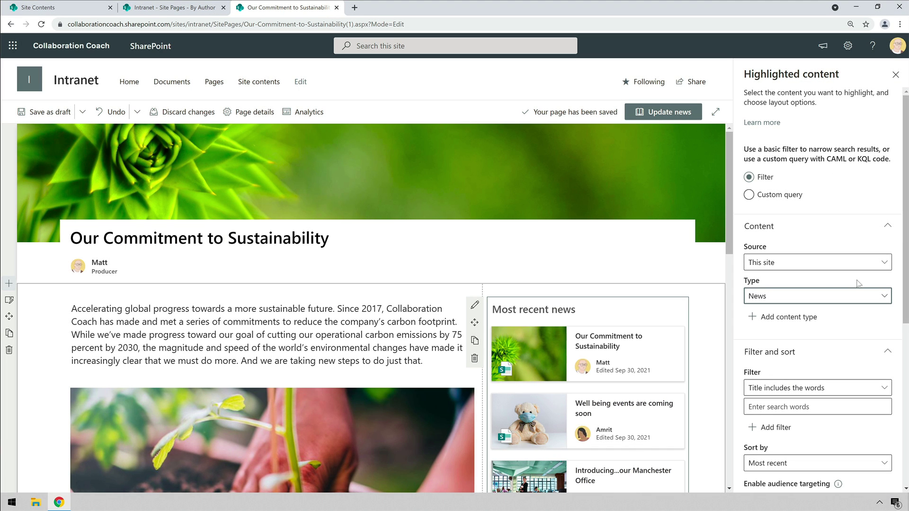
- Add Events as a second content type in the Highlighted content web part
scroll(730, 210, "down", 1)
scroll(729, 211, "down", 3)
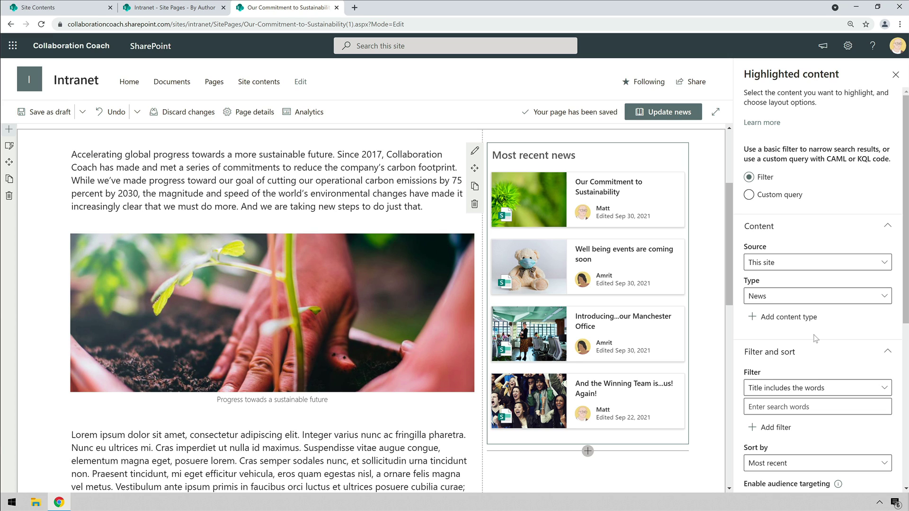
left_click(788, 320)
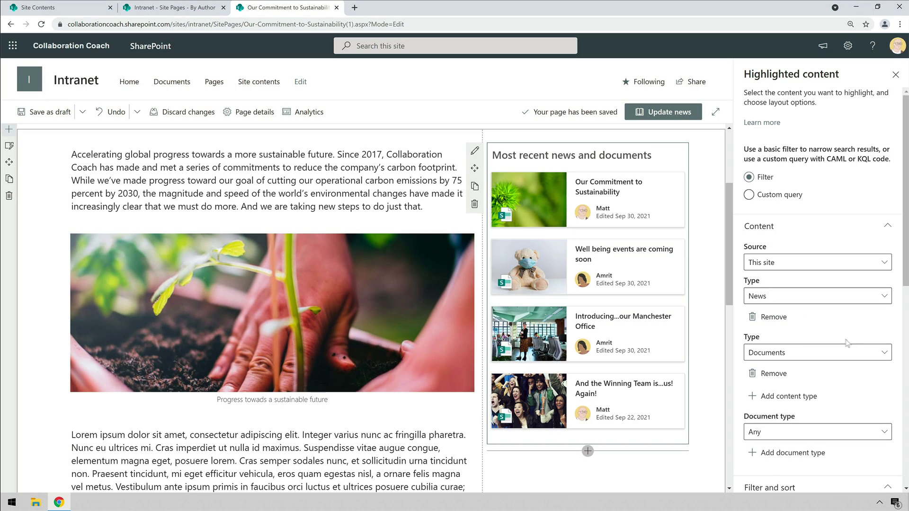
left_click(858, 350)
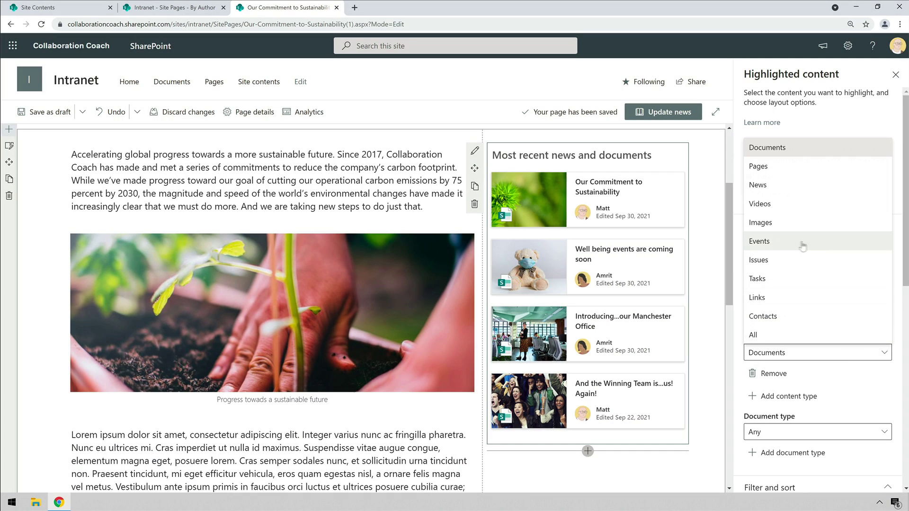
left_click(813, 242)
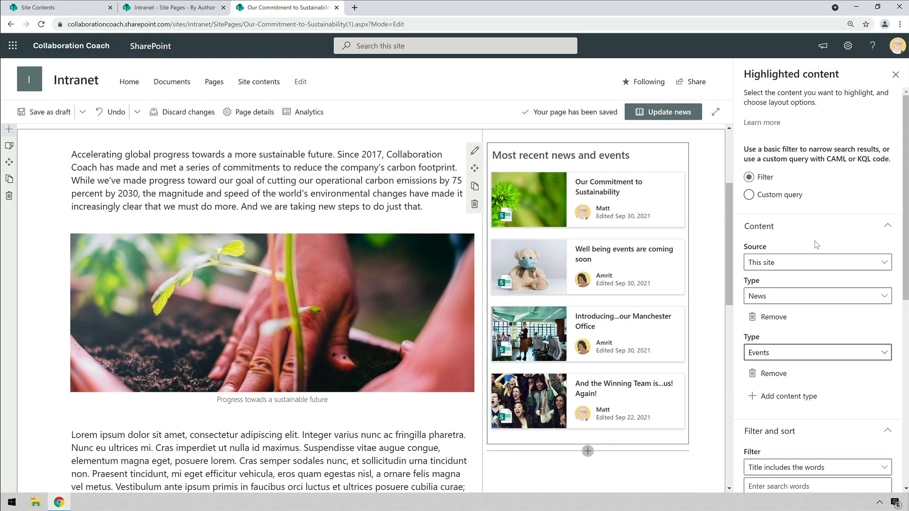
- Set the Highlighted content web part to hide if there's nothing to show, and save the page as a draft
scroll(730, 284, "down", 3)
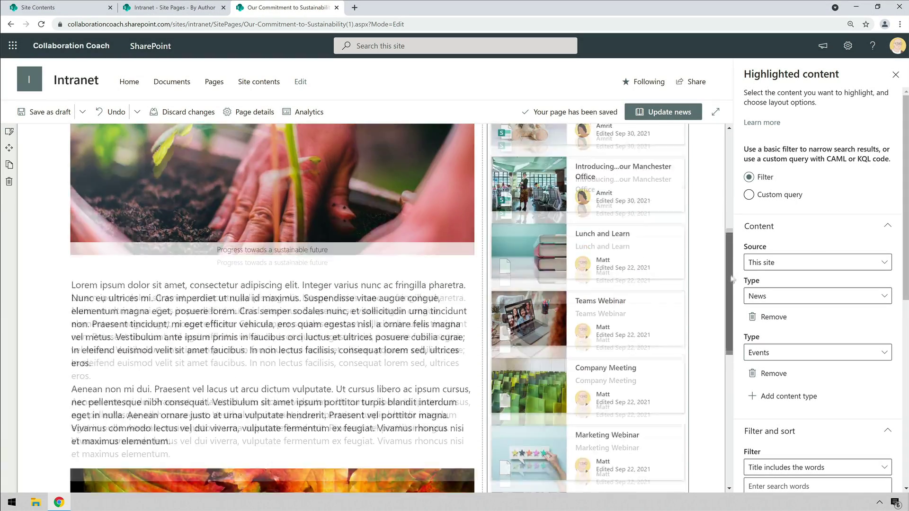
scroll(814, 284, "down", 7)
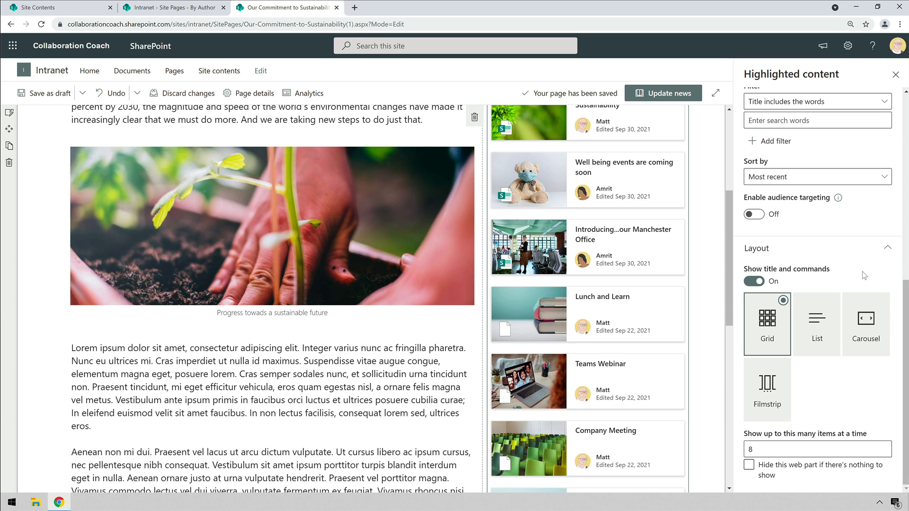
left_click(748, 464)
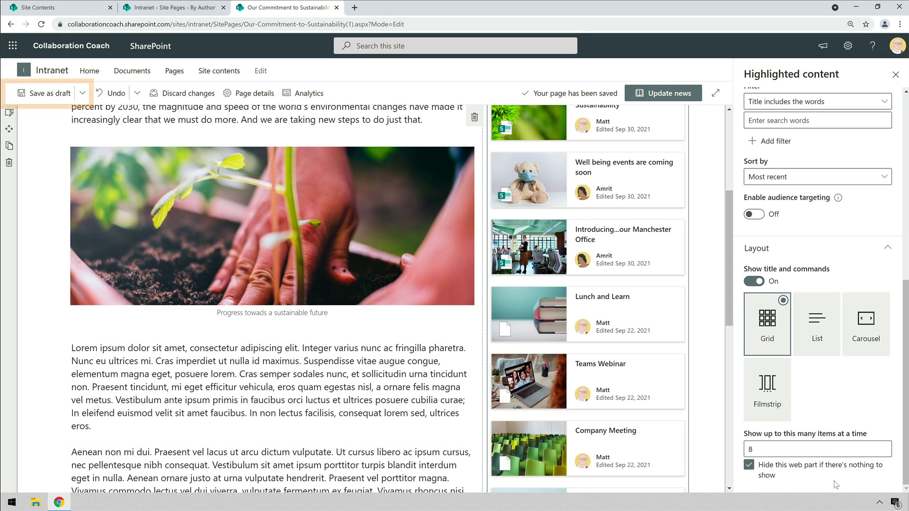
left_click(48, 94)
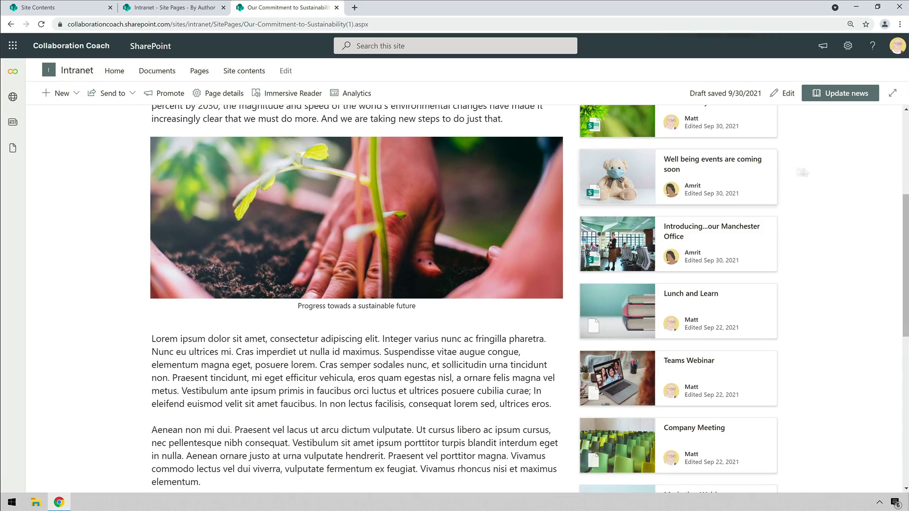
scroll(895, 160, "up", 5)
scroll(895, 160, "down", 5)
scroll(521, 284, "up", 5)
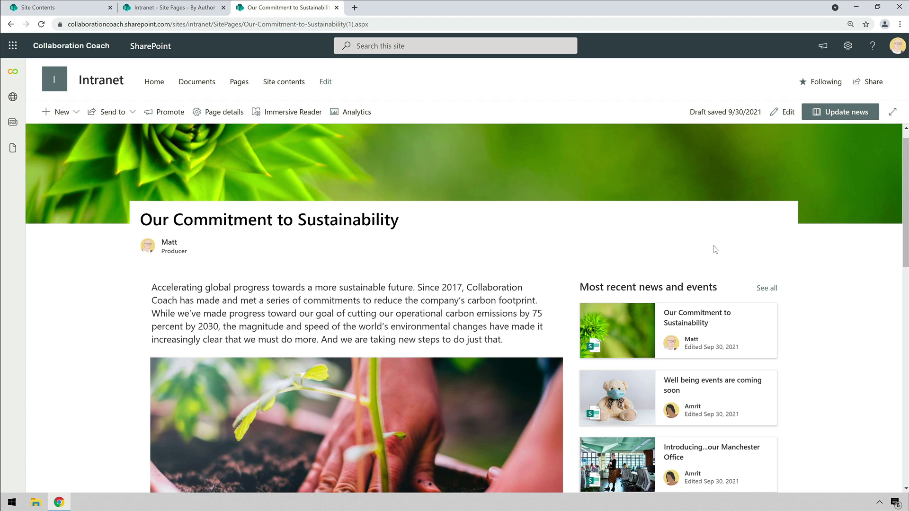
- Reopen the page for editing and save it as a page template named "News Post"
left_click(775, 117)
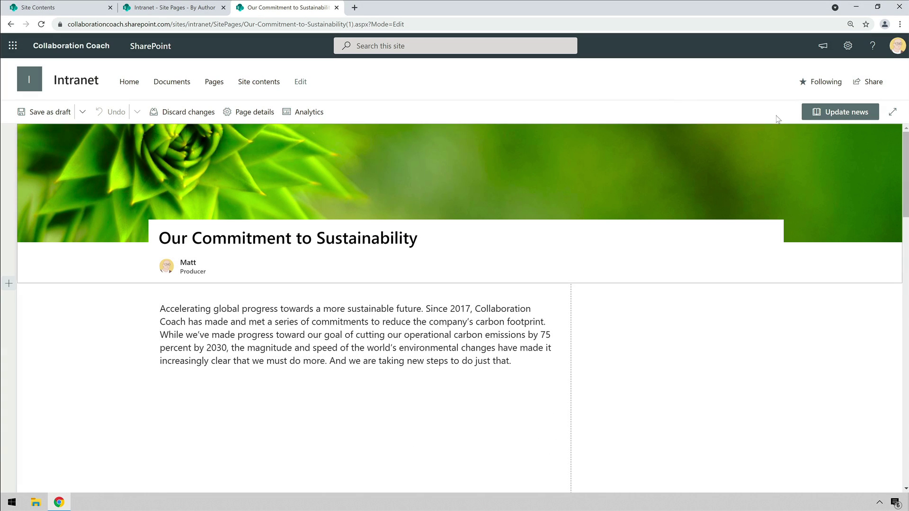
left_click(83, 112)
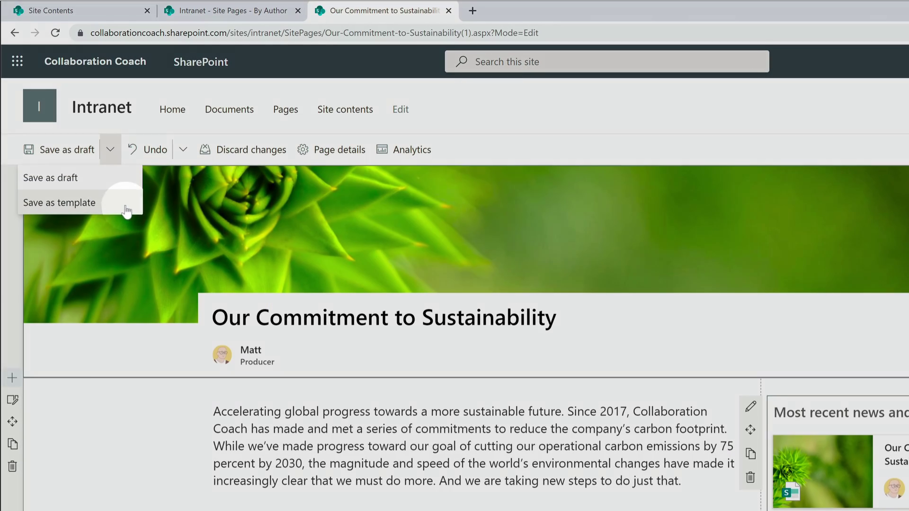
left_click(126, 209)
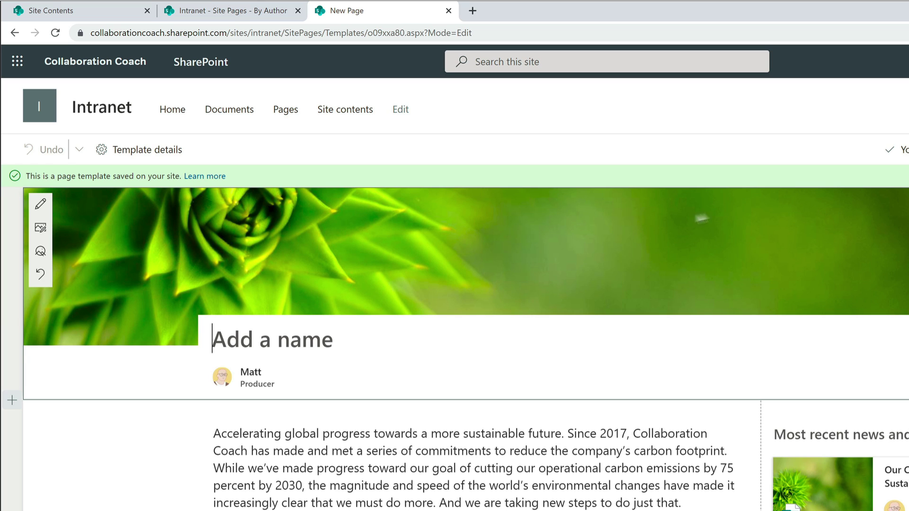
type("News Po")
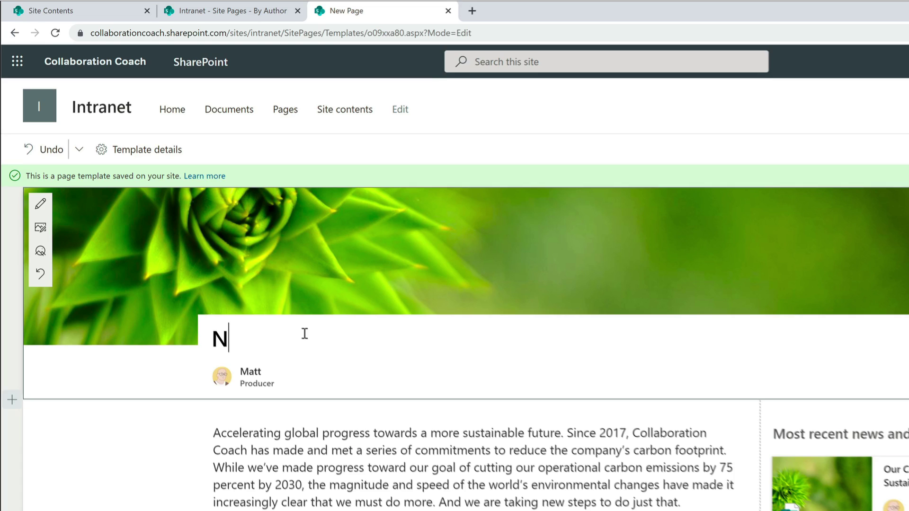
type("st")
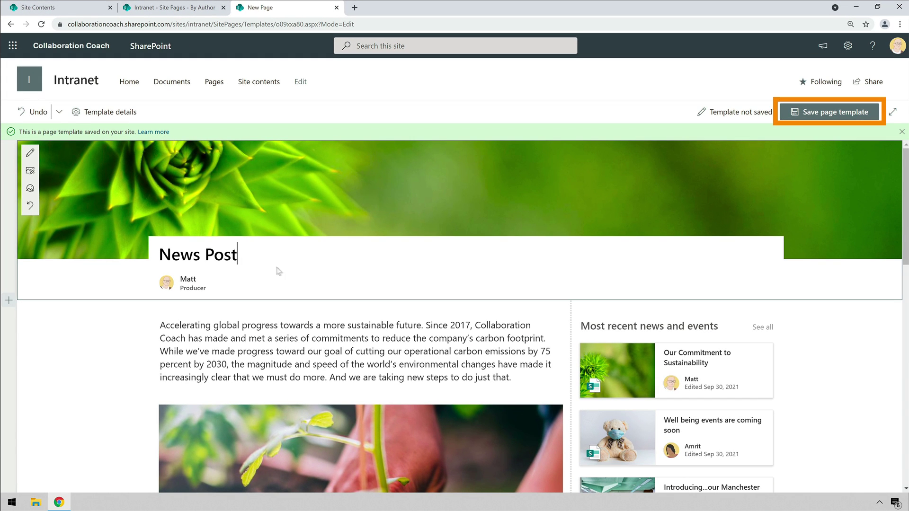
left_click(836, 112)
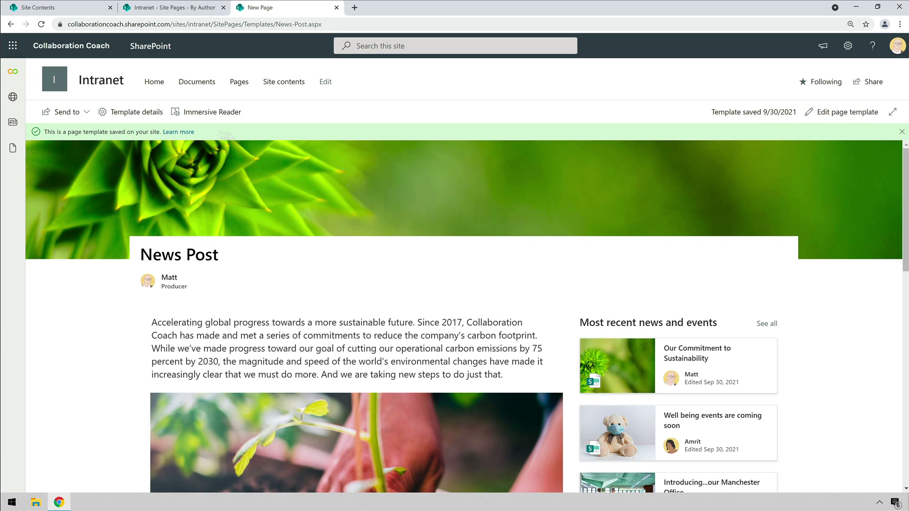
- Go to the Intranet site's home page and start a new news post
left_click(103, 88)
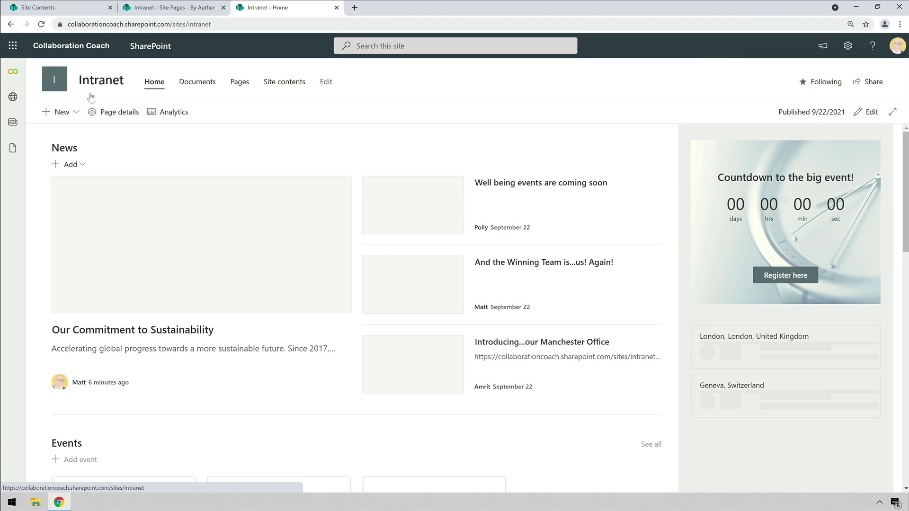
left_click(62, 113)
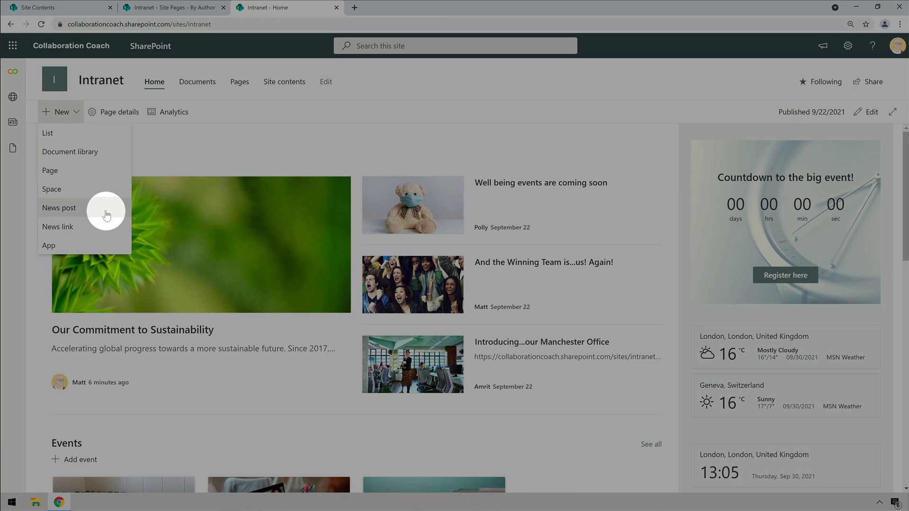
left_click(106, 213)
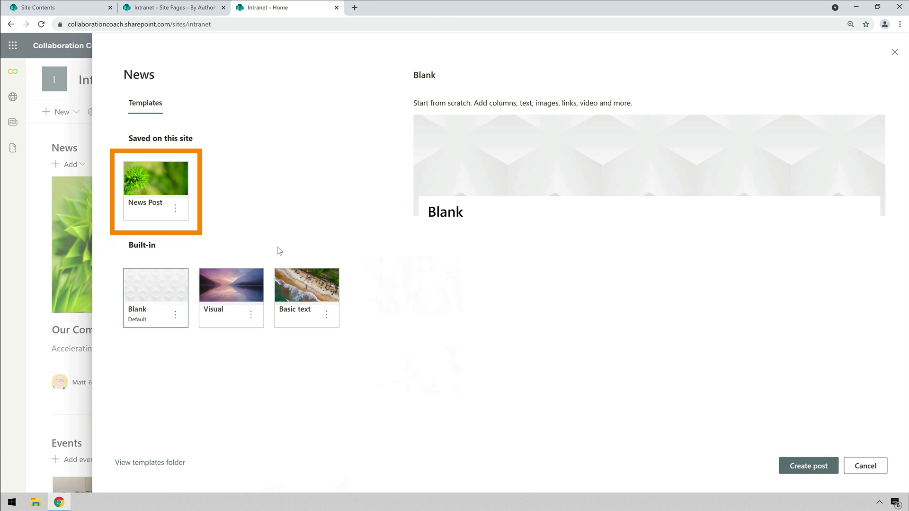
- Select the saved News Post template and make it the default selection for all users of the site
left_click(159, 184)
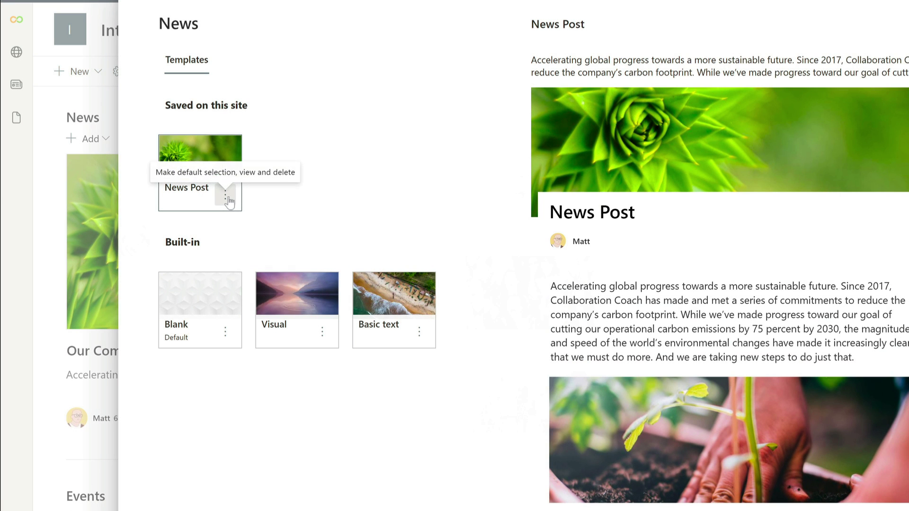
left_click(226, 195)
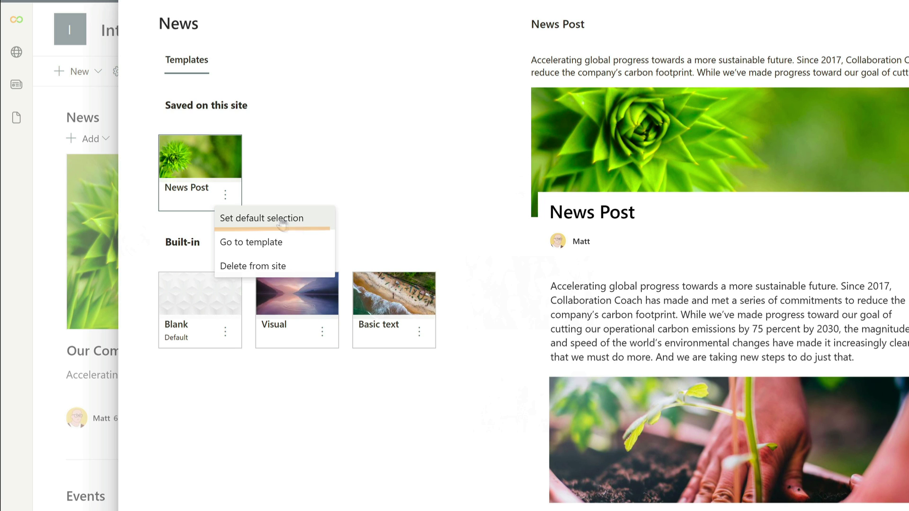
left_click(312, 226)
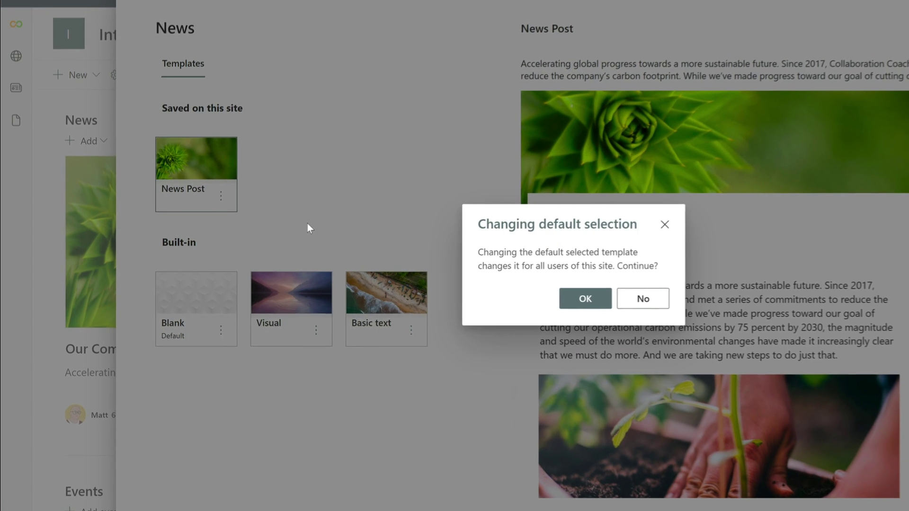
left_click(499, 293)
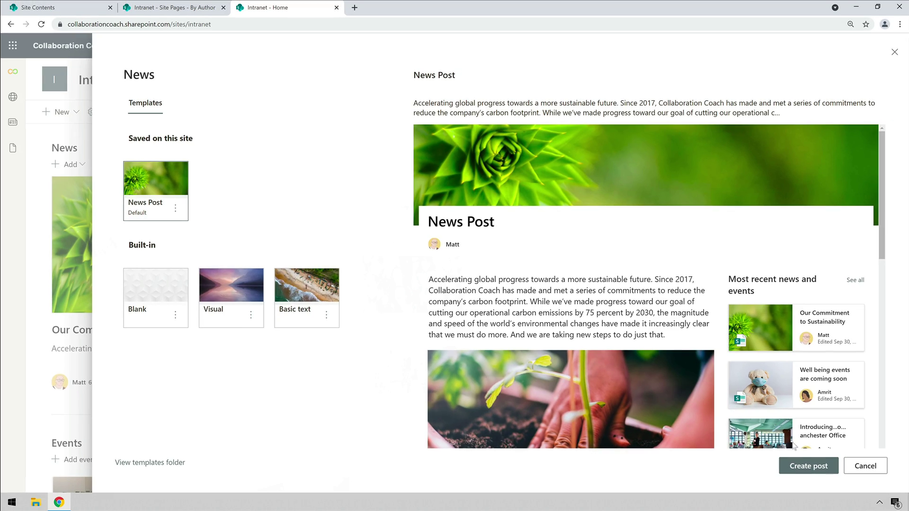
- Create the post from the News Post template and look over the new page's content
left_click(808, 466)
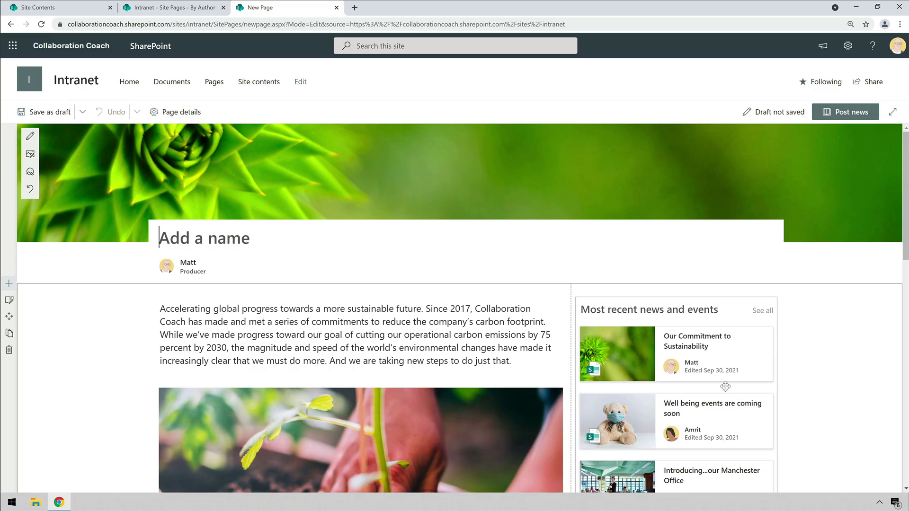
left_click_drag(905, 182, 905, 150)
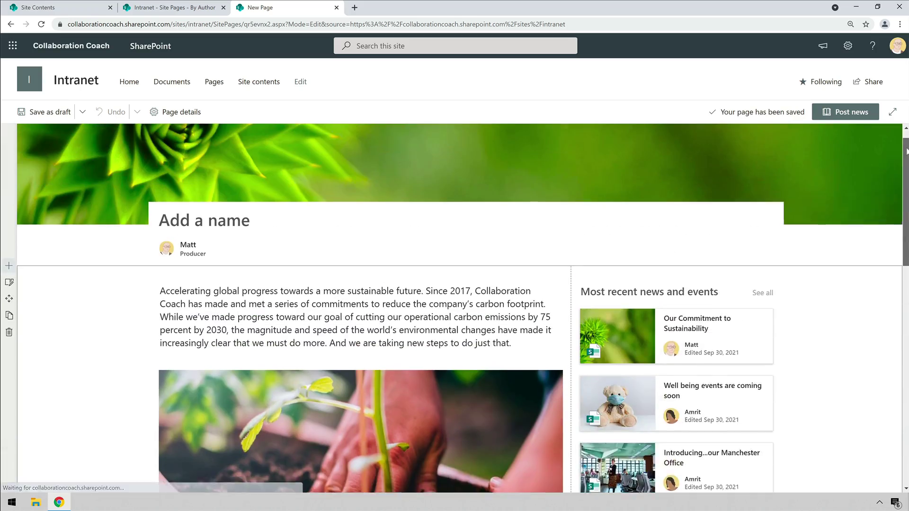